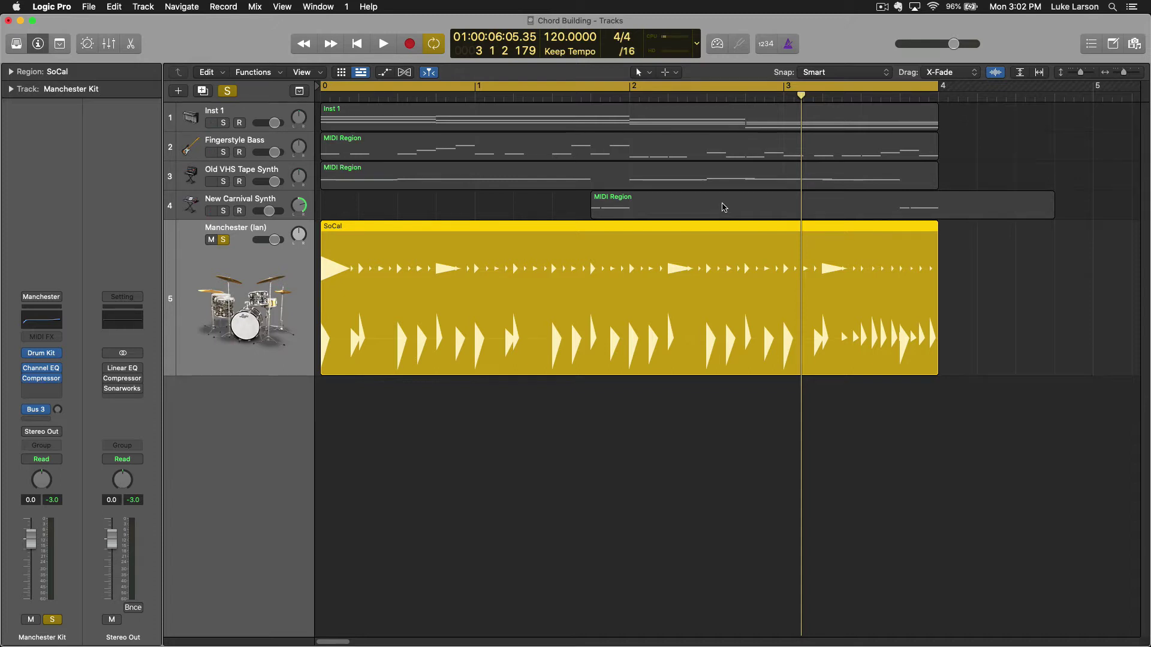
Step: Open the plug-in menu on the empty insert slot below Compressor and browse toward Multi Effects
{"action": "left_click", "coordinate": [58, 391]}
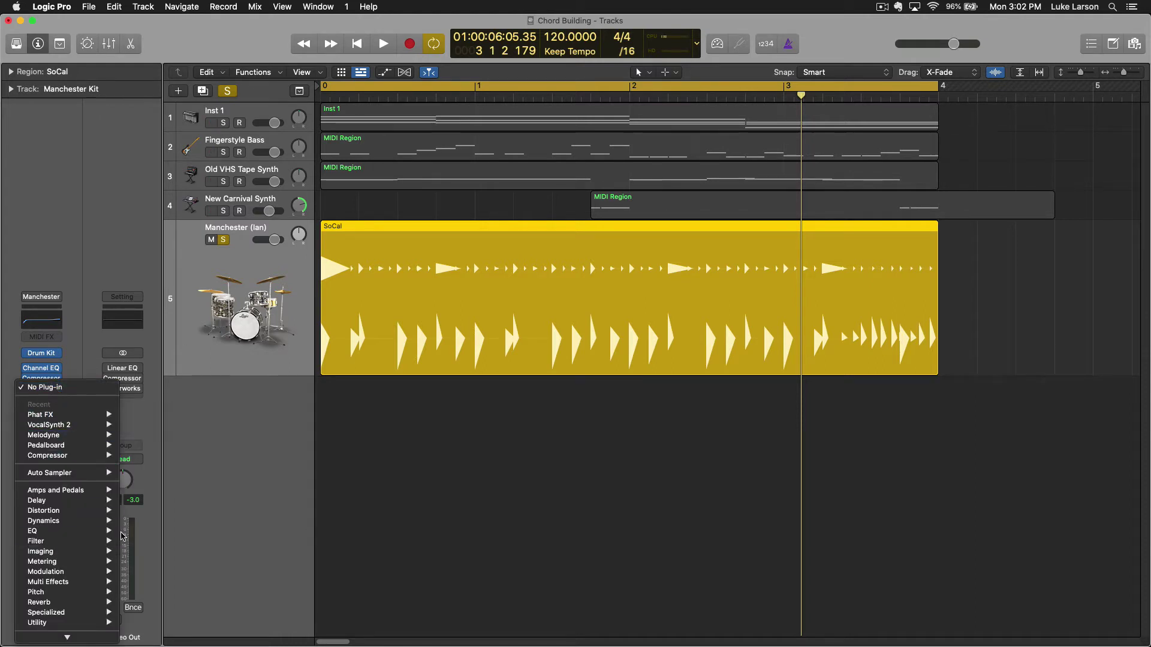
{"action": "mouse_move", "coordinate": [77, 558]}
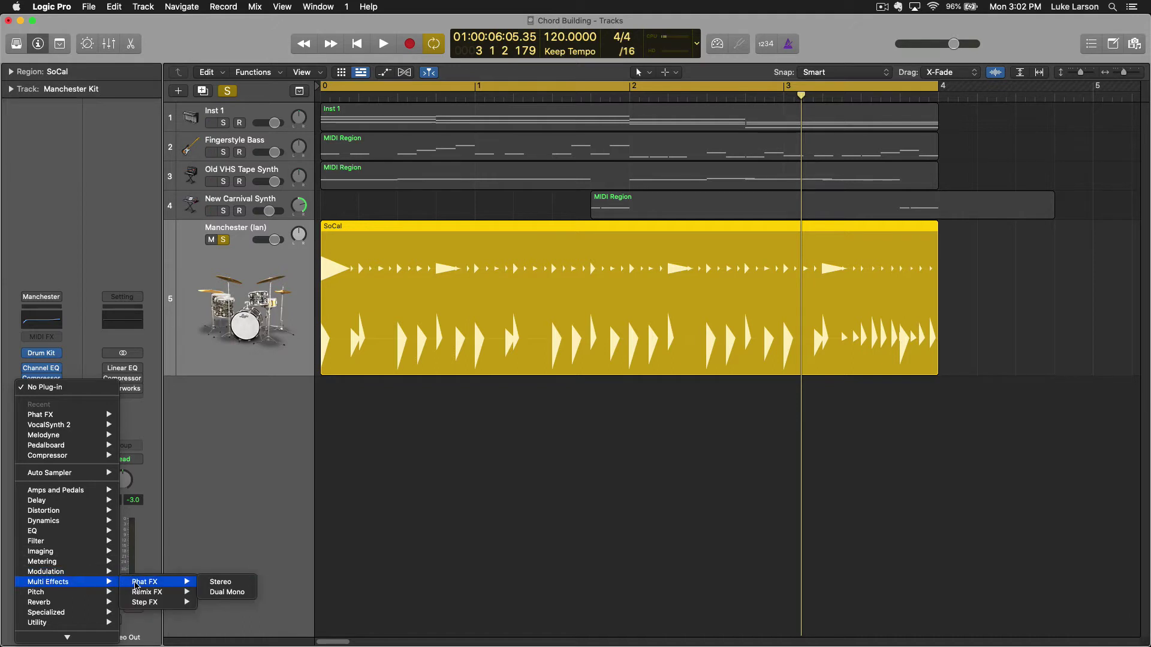
Step: Insert the stereo Phat FX from Multi Effects and move its window higher up
{"action": "mouse_move", "coordinate": [84, 592]}
{"action": "mouse_move", "coordinate": [145, 582]}
{"action": "left_click", "coordinate": [221, 584]}
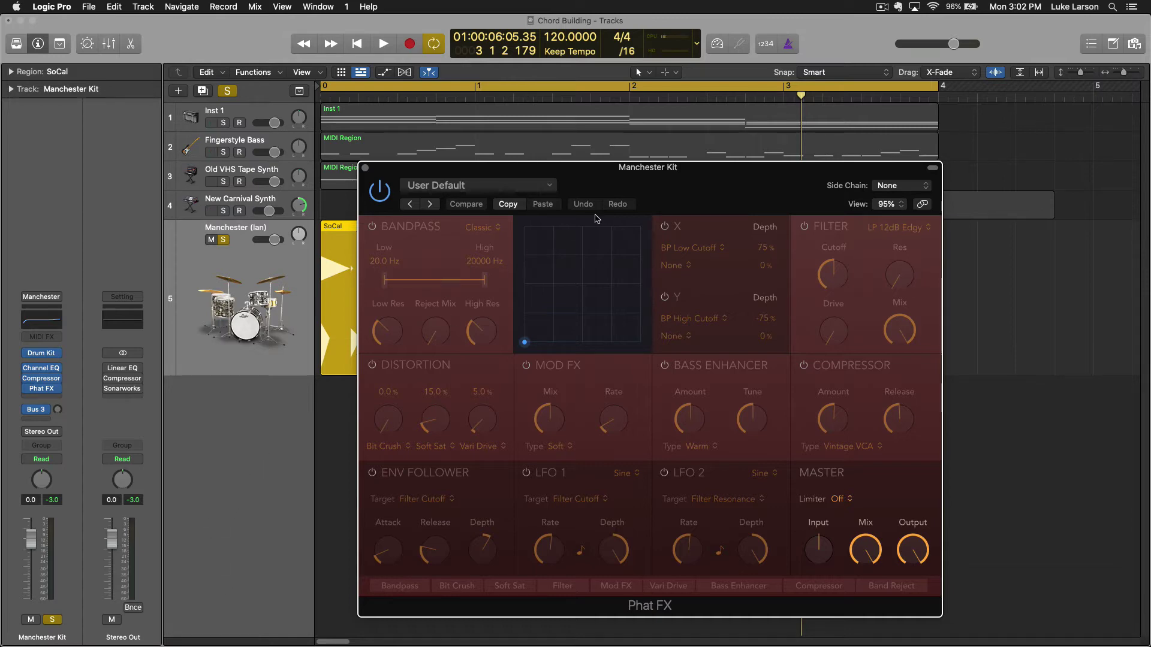
{"action": "left_click_drag", "start_coordinate": [659, 188], "coordinate": [658, 129]}
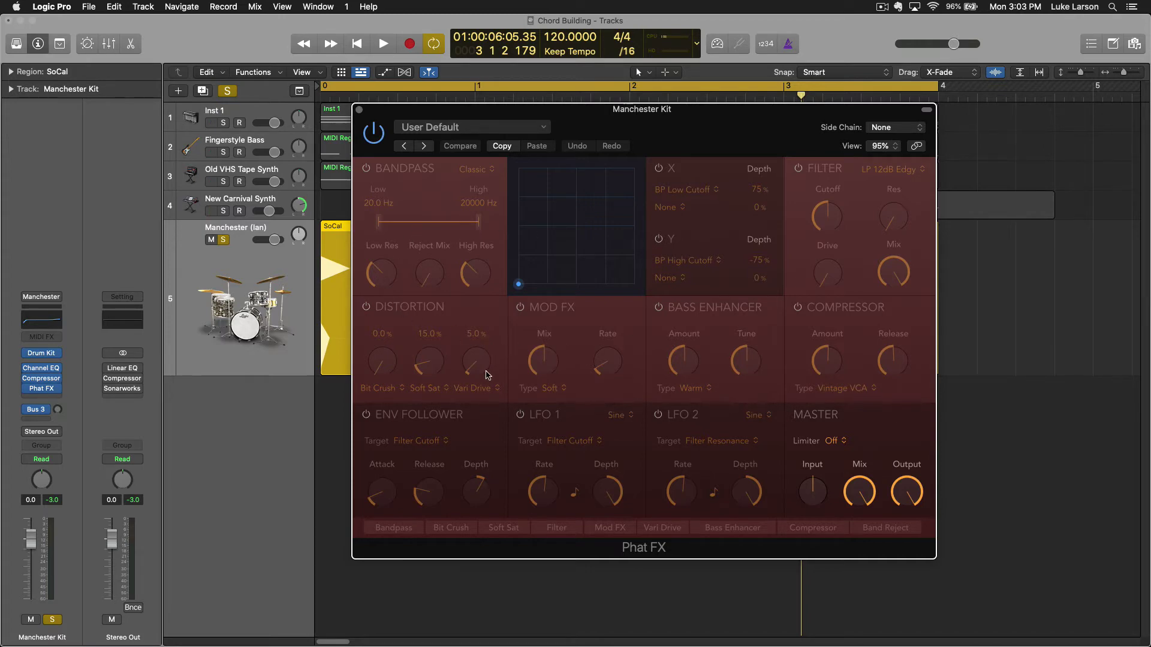
Step: Enable the Distortion module and reset Soft Sat and Vari Drive to 0.0%, keeping Vari Drive as the third type
{"action": "left_click", "coordinate": [367, 308]}
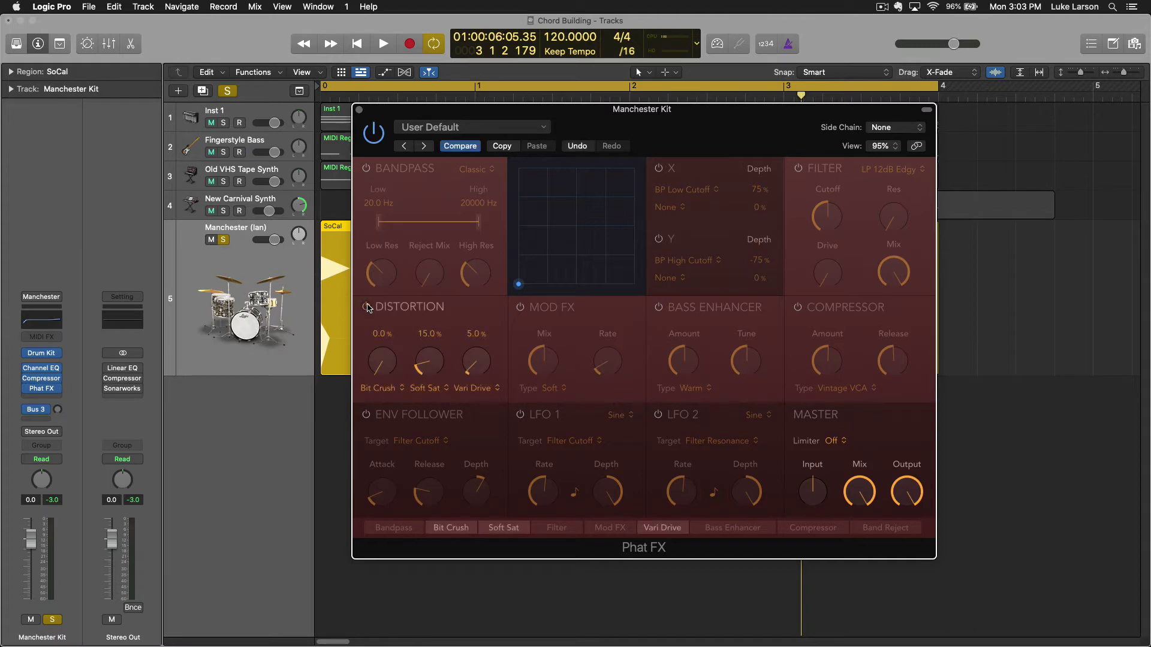
{"action": "left_click", "coordinate": [424, 369], "text": "alt"}
{"action": "left_click", "coordinate": [466, 367], "text": "alt"}
{"action": "left_click", "coordinate": [490, 389]}
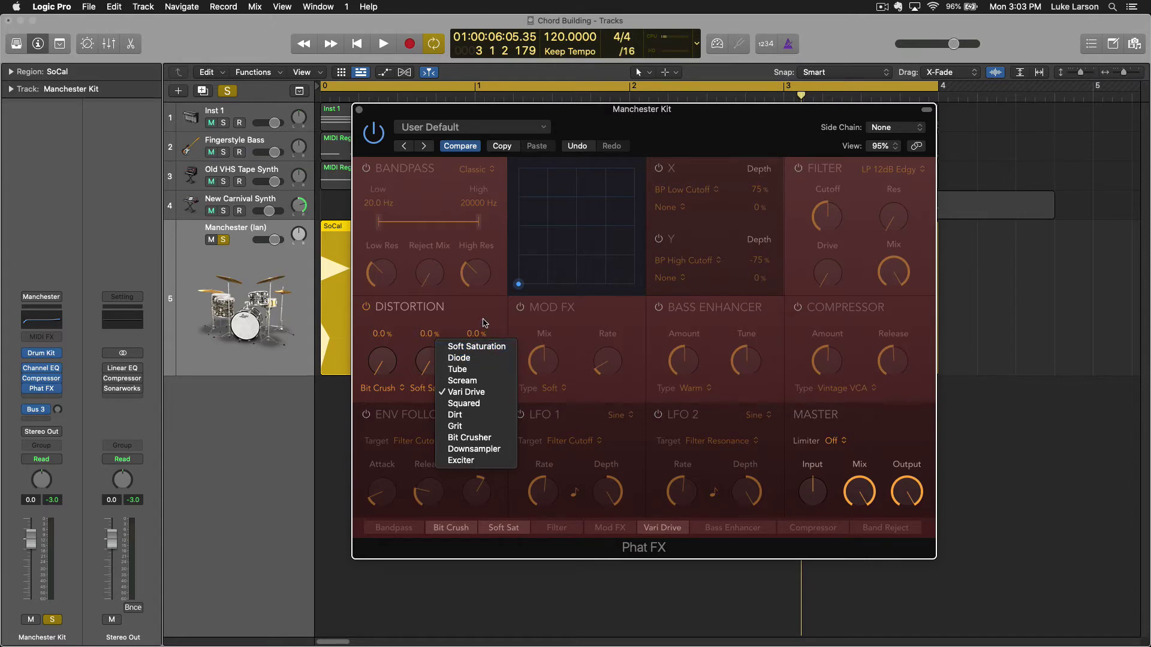
{"action": "left_click", "coordinate": [484, 323]}
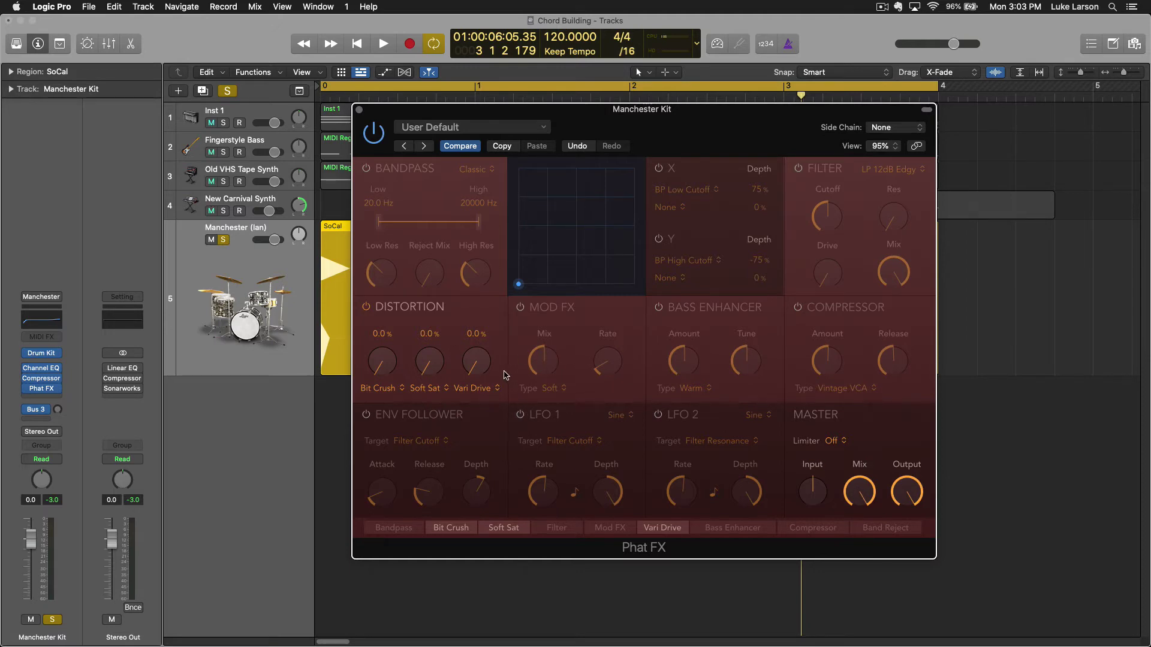
{"action": "mouse_move", "coordinate": [919, 501]}
Step: Start drum playback, set the third stage to Soft Saturation around 15%, and blend master mix to ~60%
{"action": "key", "text": "space"}
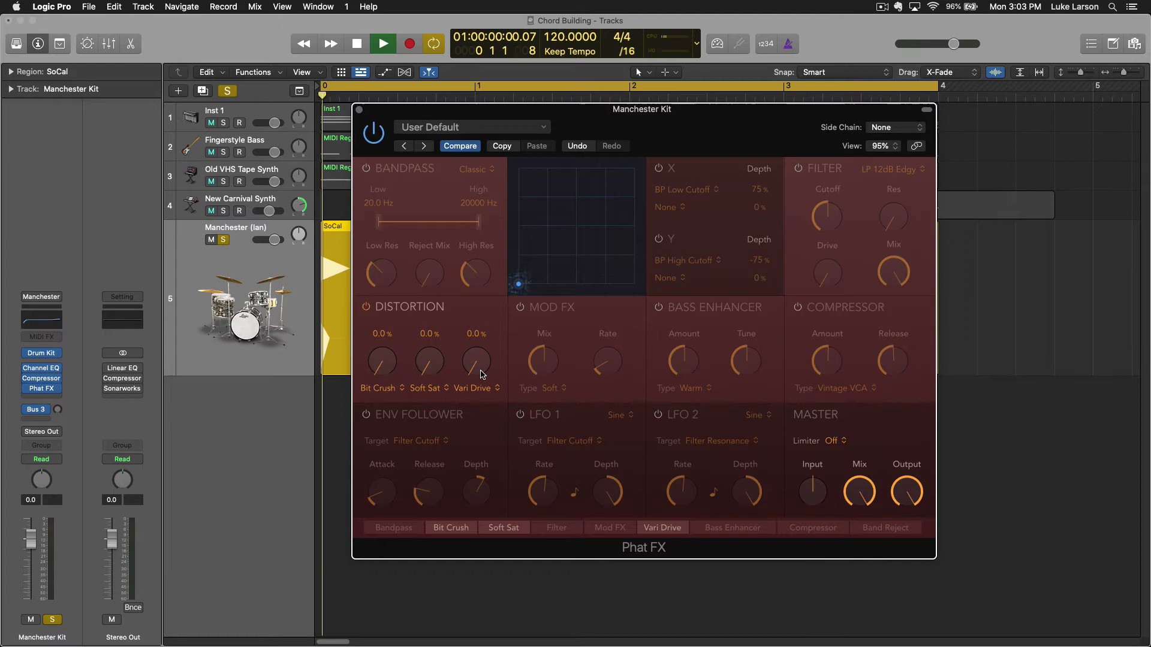
{"action": "left_click", "coordinate": [483, 388]}
{"action": "left_click", "coordinate": [477, 347]}
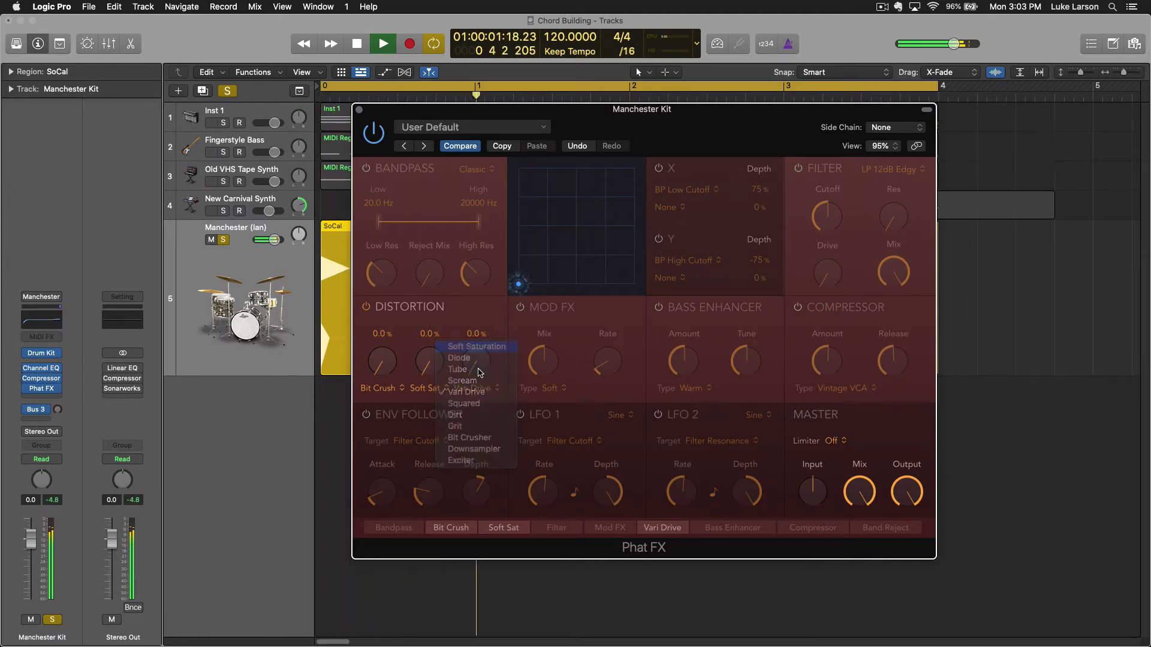
{"action": "left_click_drag", "start_coordinate": [477, 360], "coordinate": [475, 311]}
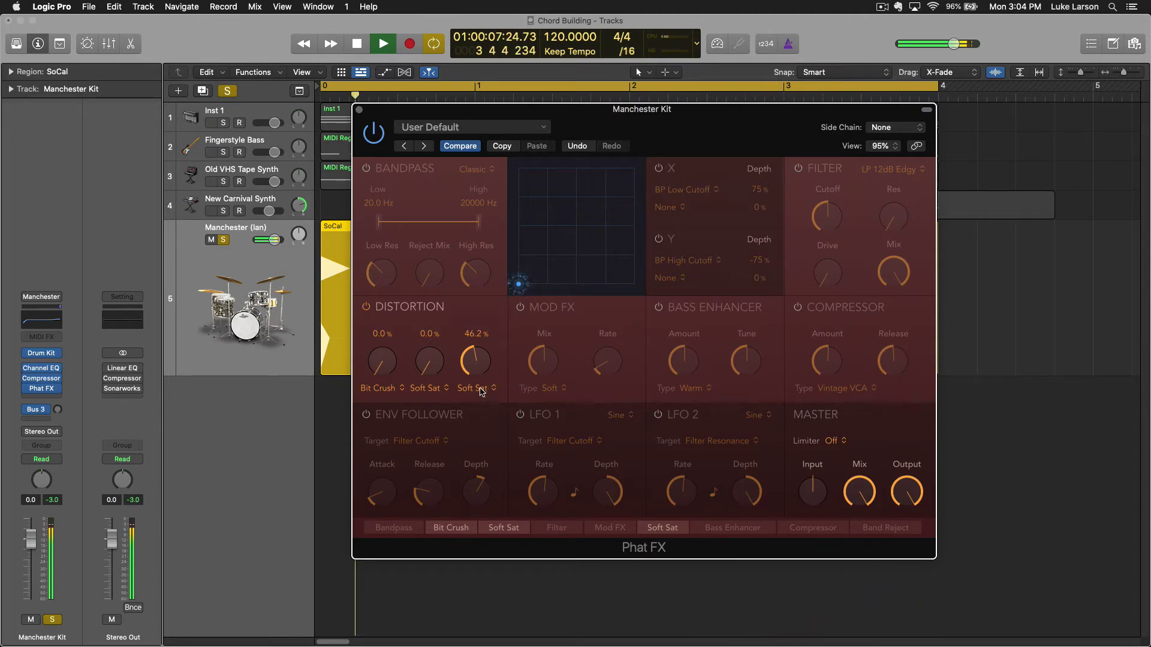
{"action": "mouse_move", "coordinate": [849, 485]}
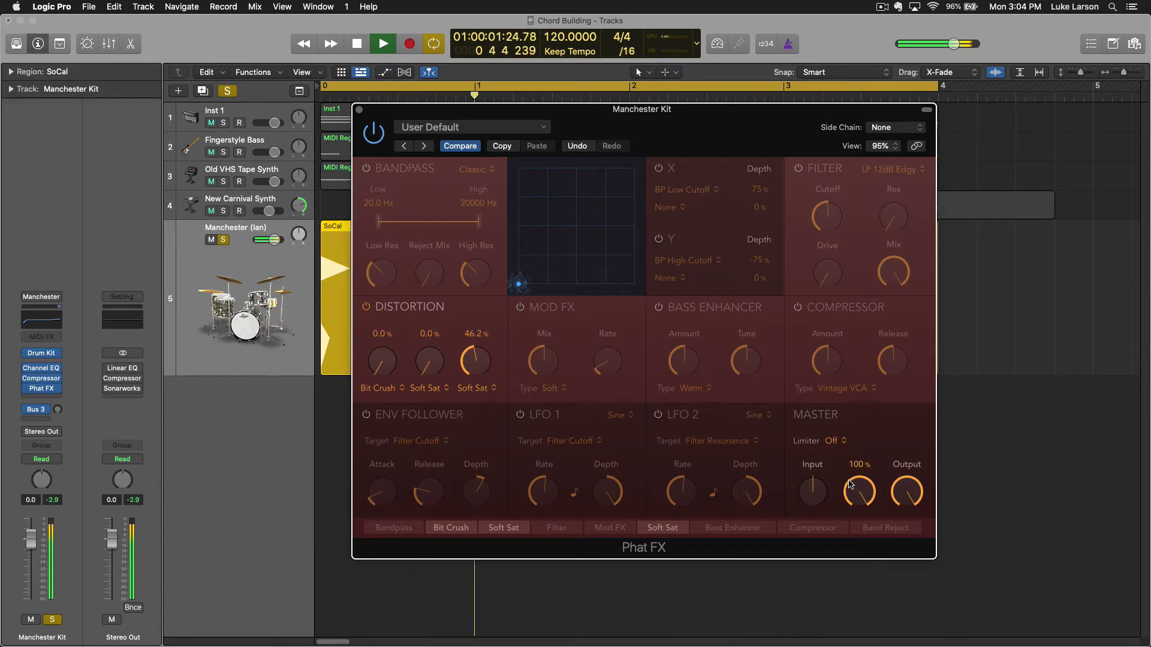
{"action": "left_click_drag", "start_coordinate": [850, 485], "coordinate": [873, 547]}
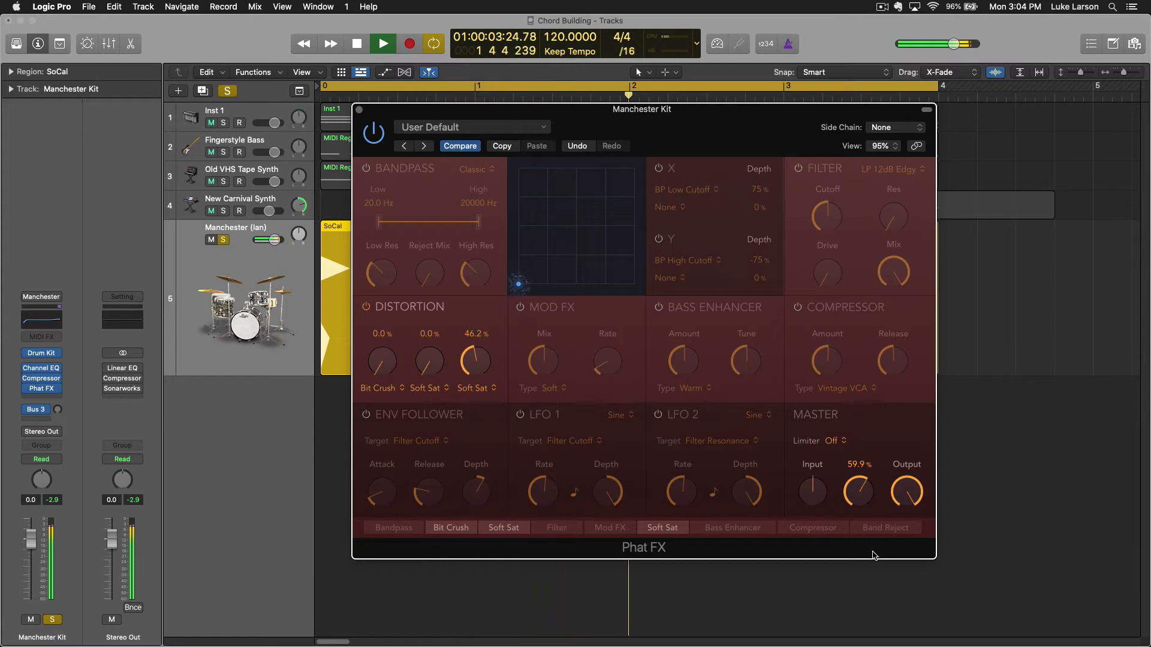
Step: Try Diode and Tube on the third stage, then settle on Scream at 30.4%
{"action": "left_click", "coordinate": [483, 389]}
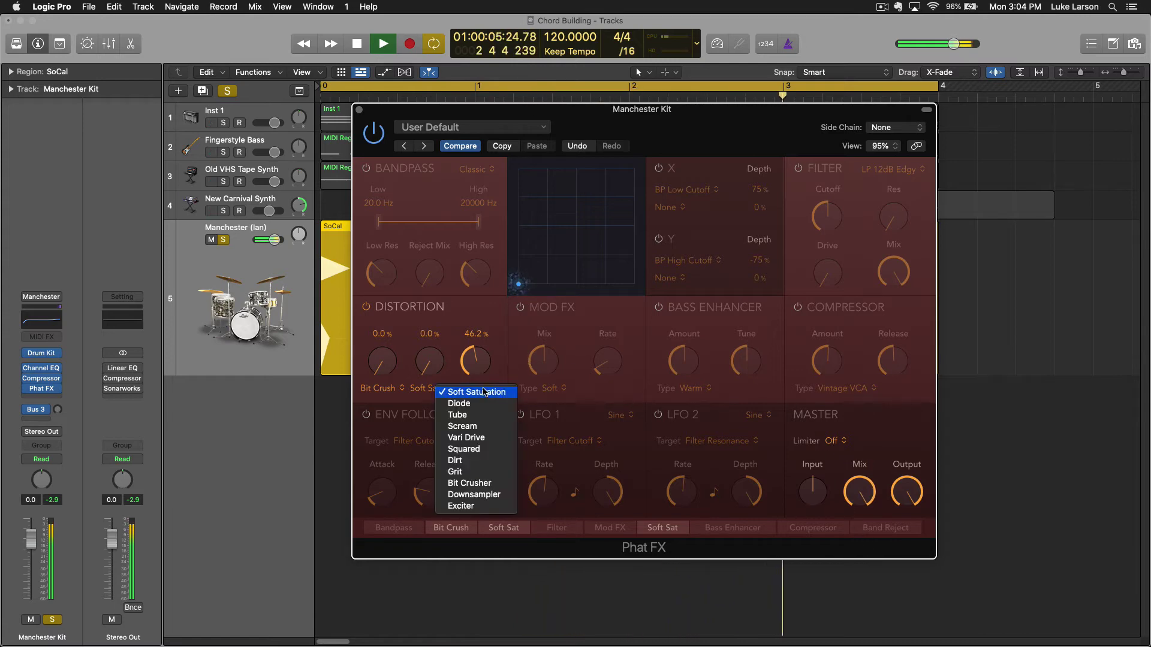
{"action": "left_click", "coordinate": [485, 403]}
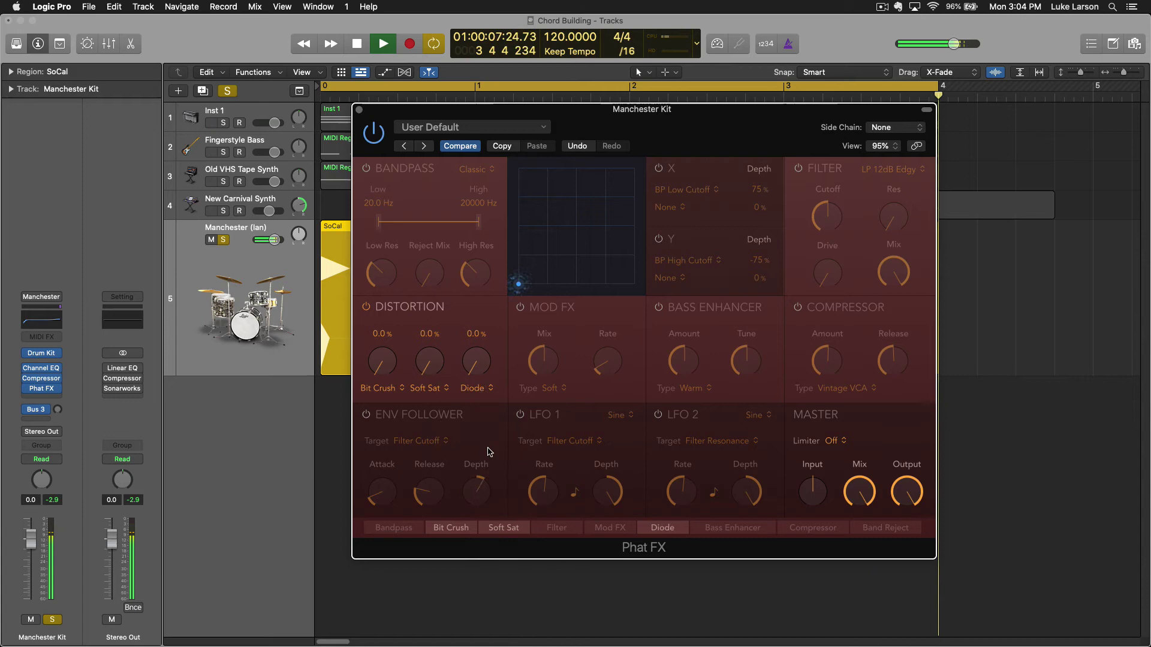
{"action": "left_click_drag", "start_coordinate": [475, 361], "coordinate": [482, 391]}
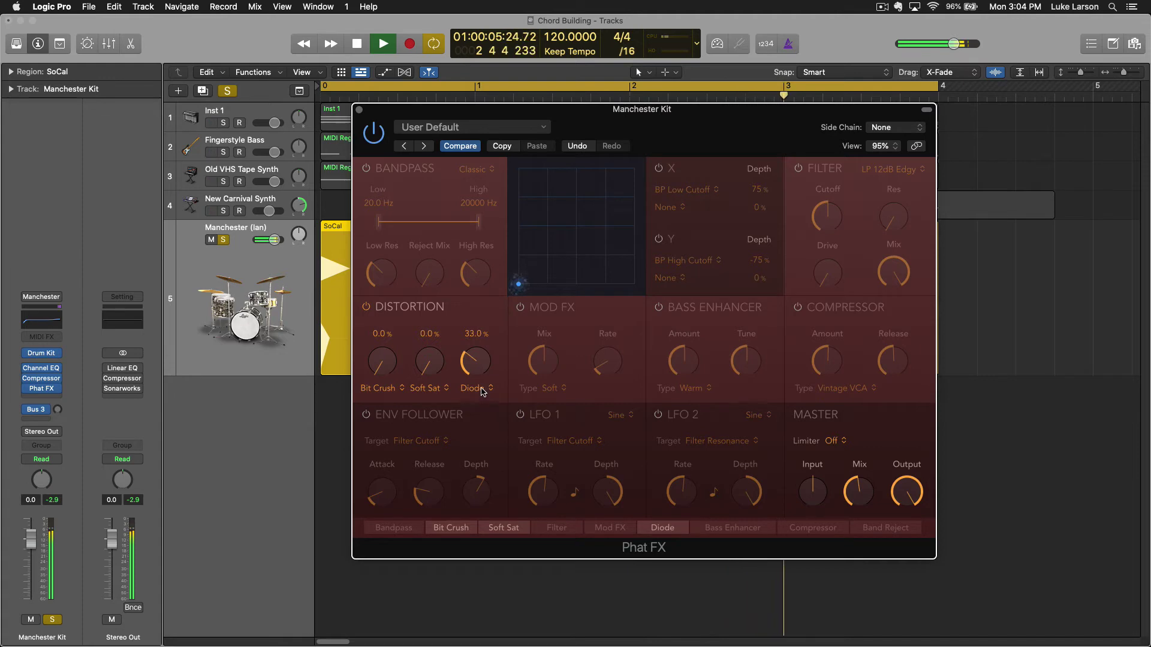
{"action": "left_click", "coordinate": [482, 392]}
{"action": "left_click", "coordinate": [474, 401]}
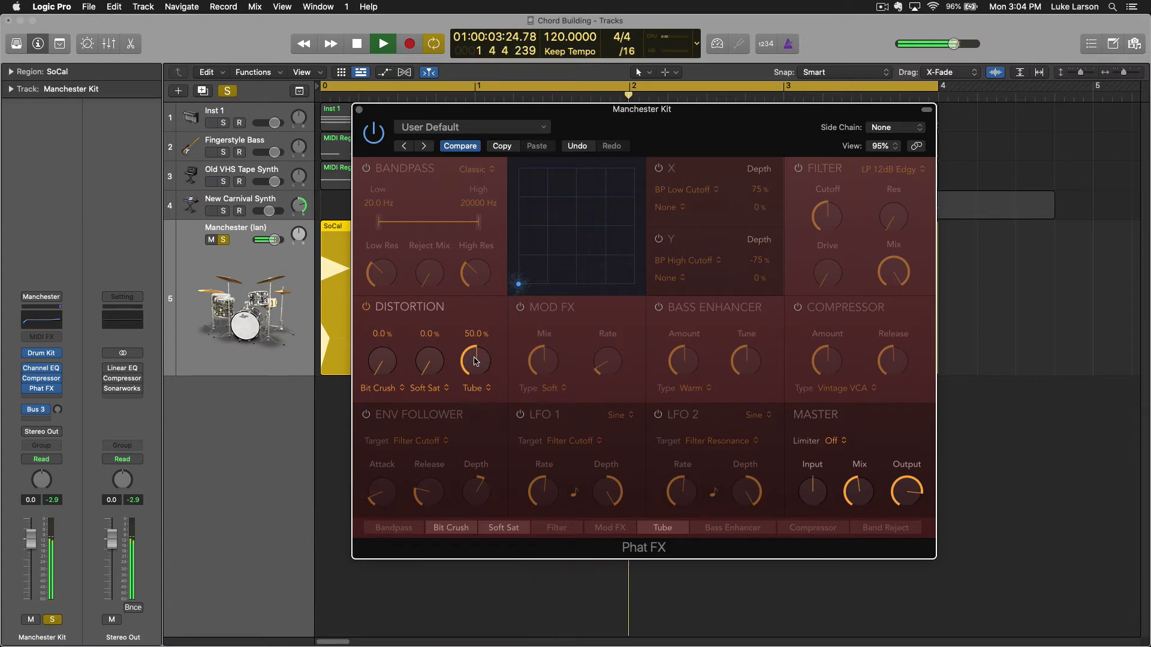
{"action": "left_click", "coordinate": [480, 387]}
{"action": "left_click", "coordinate": [482, 392]}
{"action": "left_click", "coordinate": [483, 393]}
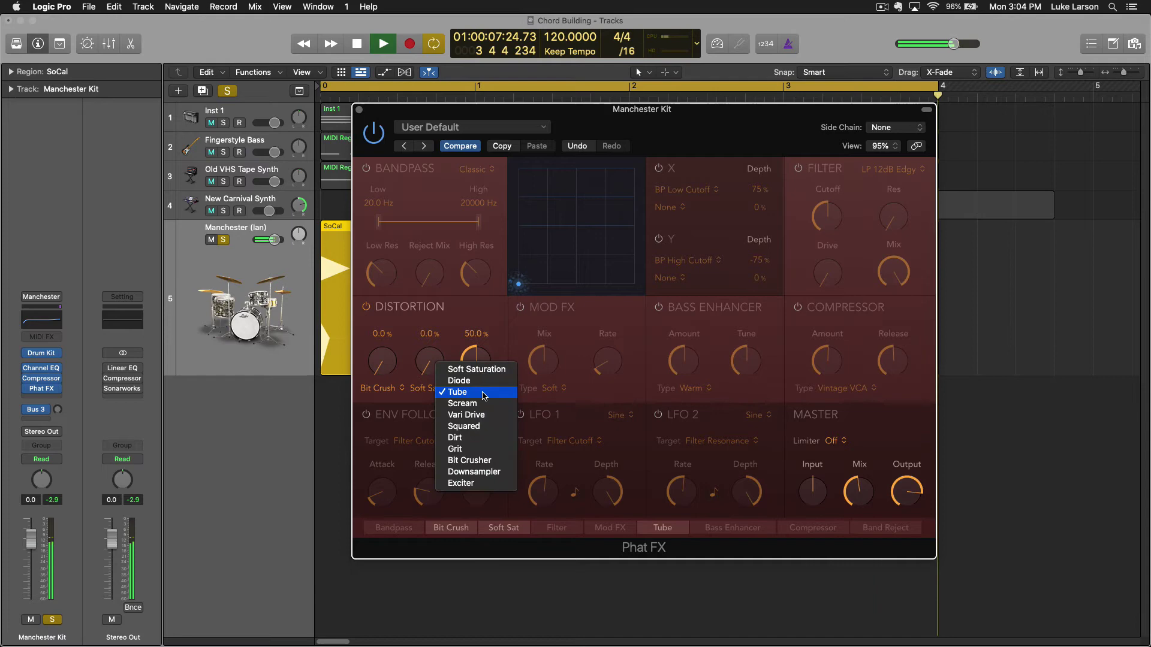
{"action": "left_click", "coordinate": [483, 403]}
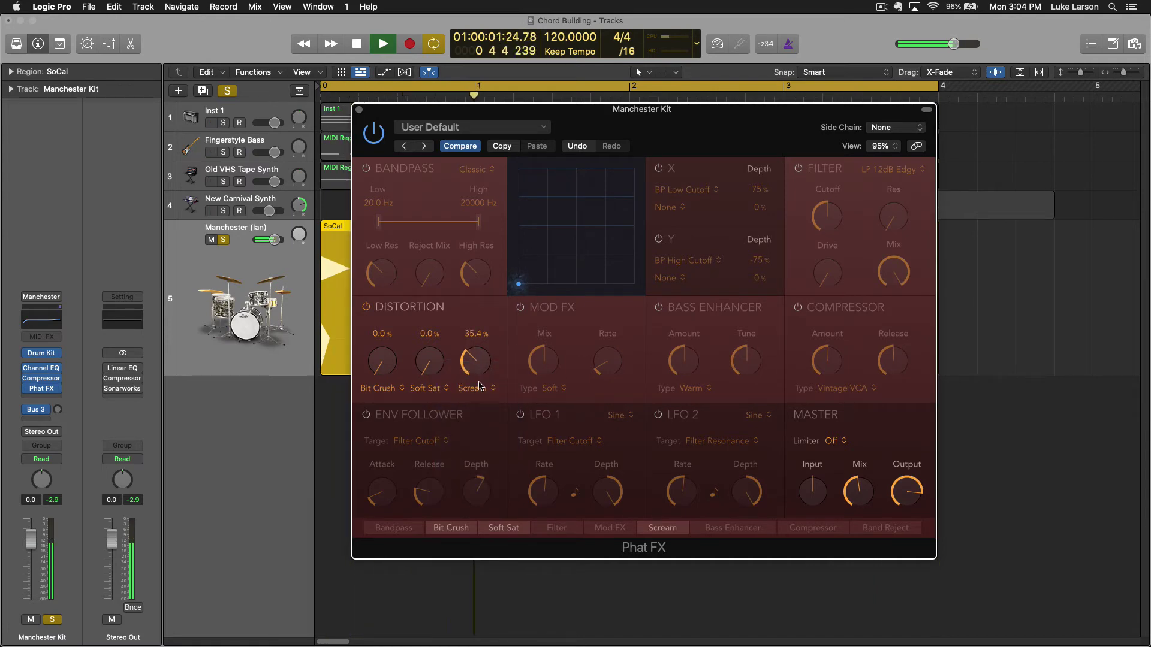
{"action": "mouse_move", "coordinate": [477, 362]}
{"action": "left_mouse_down"}
{"action": "mouse_move", "coordinate": [478, 345]}
{"action": "mouse_move", "coordinate": [479, 366]}
{"action": "left_mouse_up"}
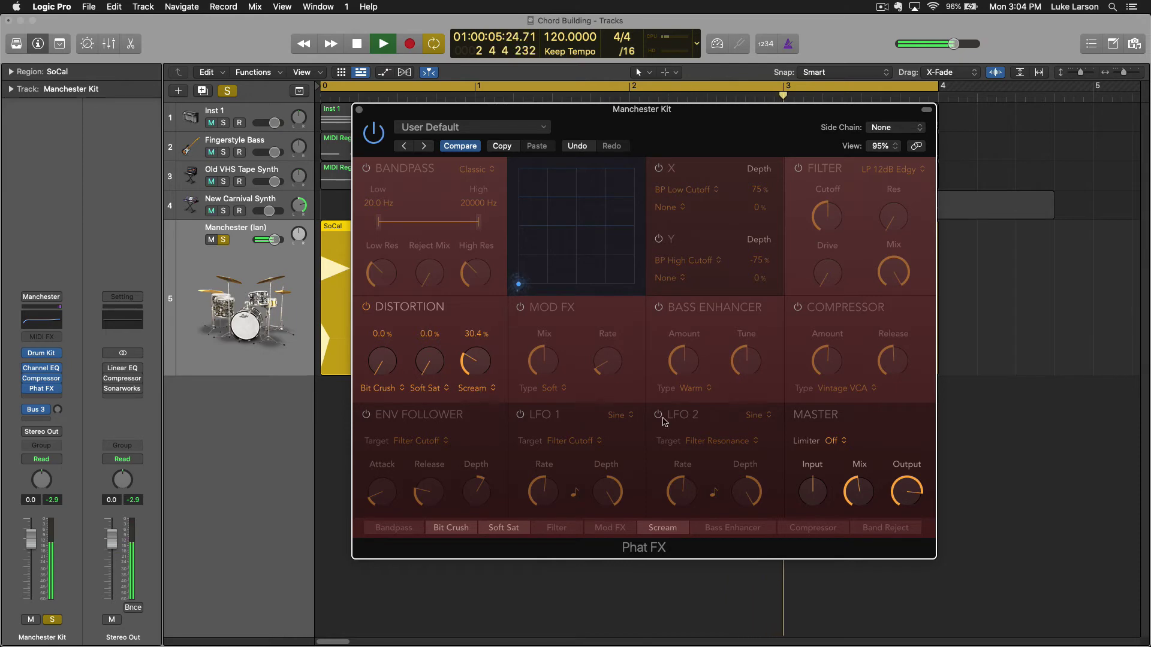
Step: Try Vari Drive and Squared on the third stage and blend master mix to about 55%
{"action": "left_click", "coordinate": [475, 388]}
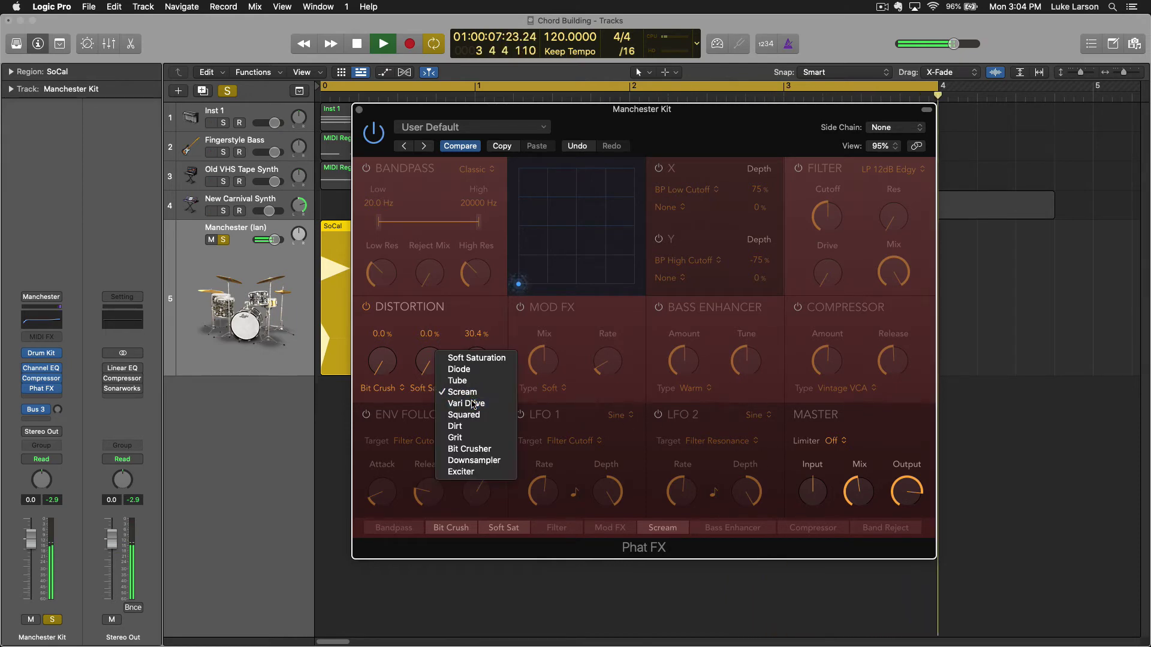
{"action": "left_click", "coordinate": [471, 403]}
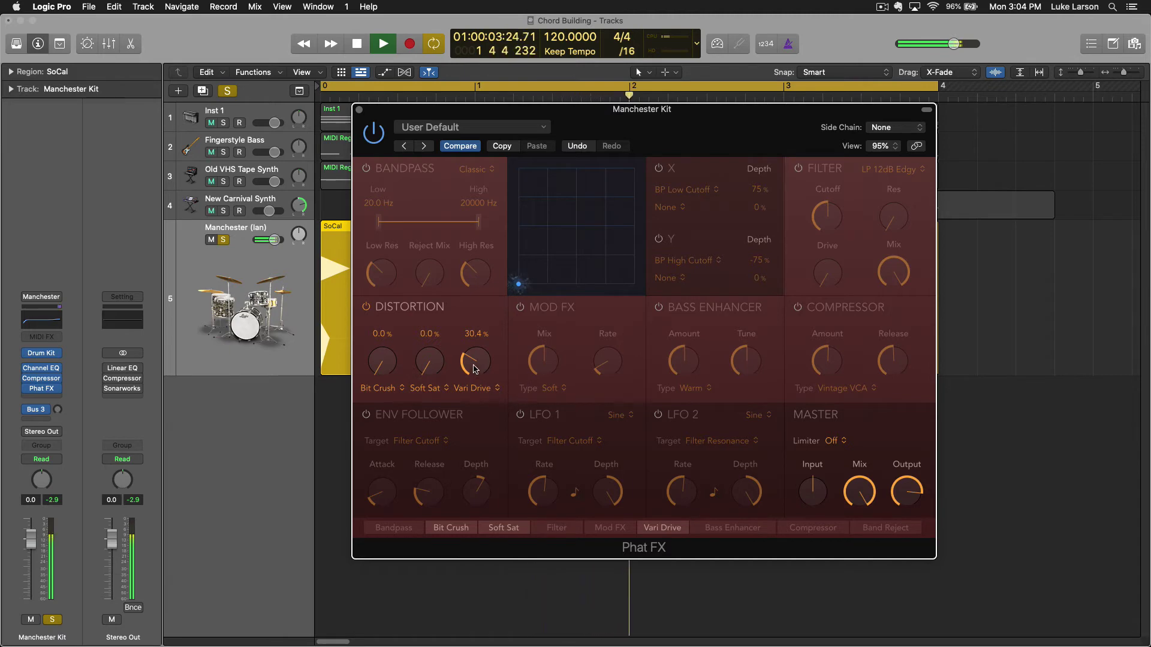
{"action": "left_click", "coordinate": [473, 388]}
{"action": "left_click", "coordinate": [473, 383]}
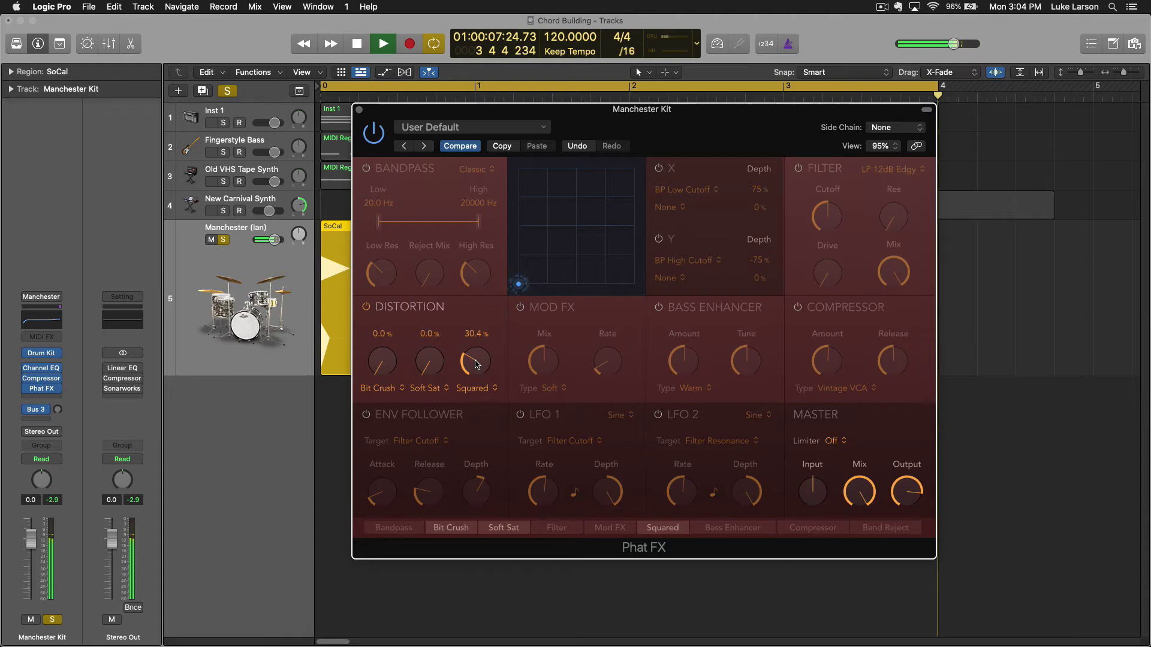
{"action": "left_click_drag", "start_coordinate": [858, 489], "coordinate": [876, 598]}
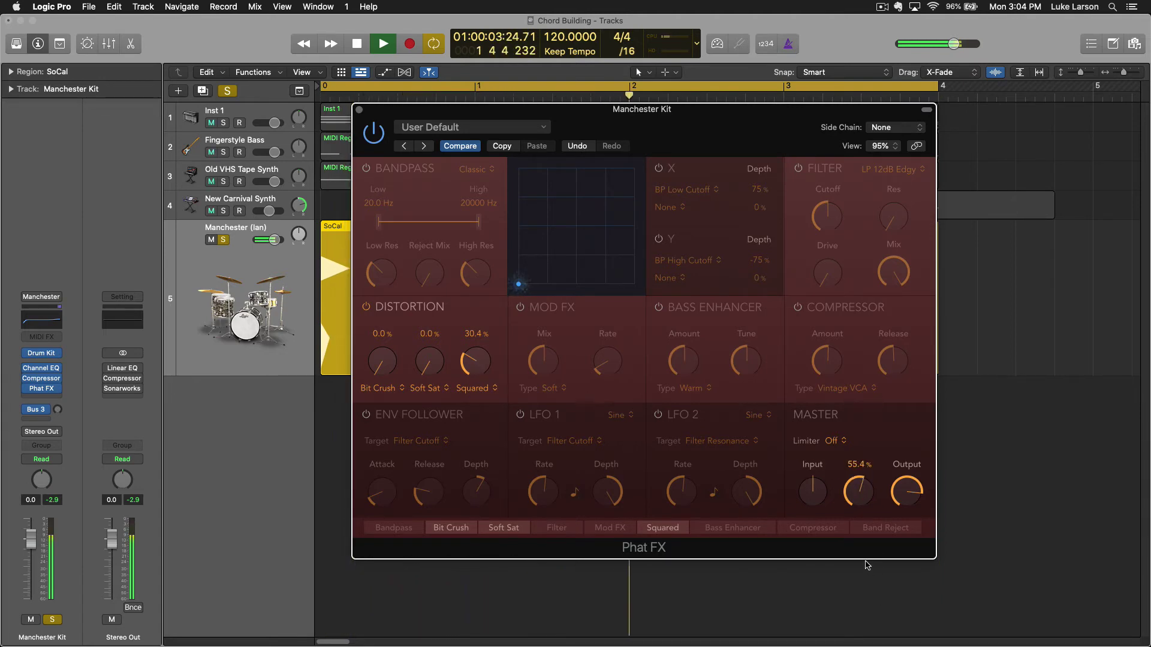
Step: Try Dirt, then Grit on the third stage with its amount at 39.8%
{"action": "left_click", "coordinate": [473, 388]}
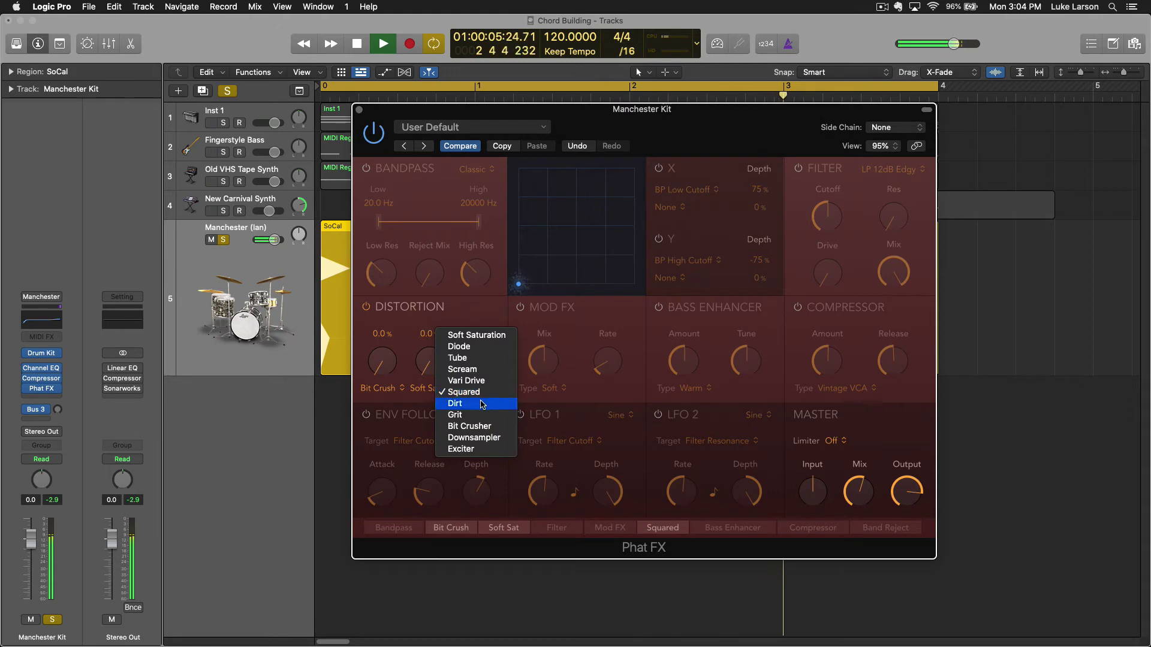
{"action": "left_click", "coordinate": [481, 404]}
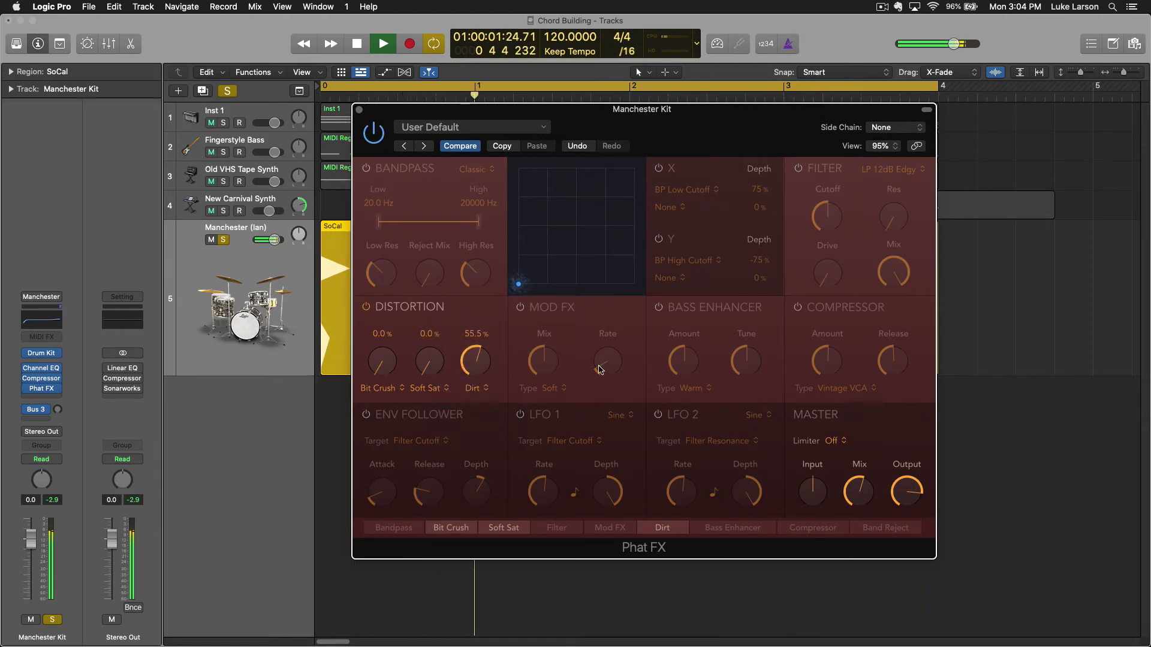
{"action": "left_click", "coordinate": [474, 389]}
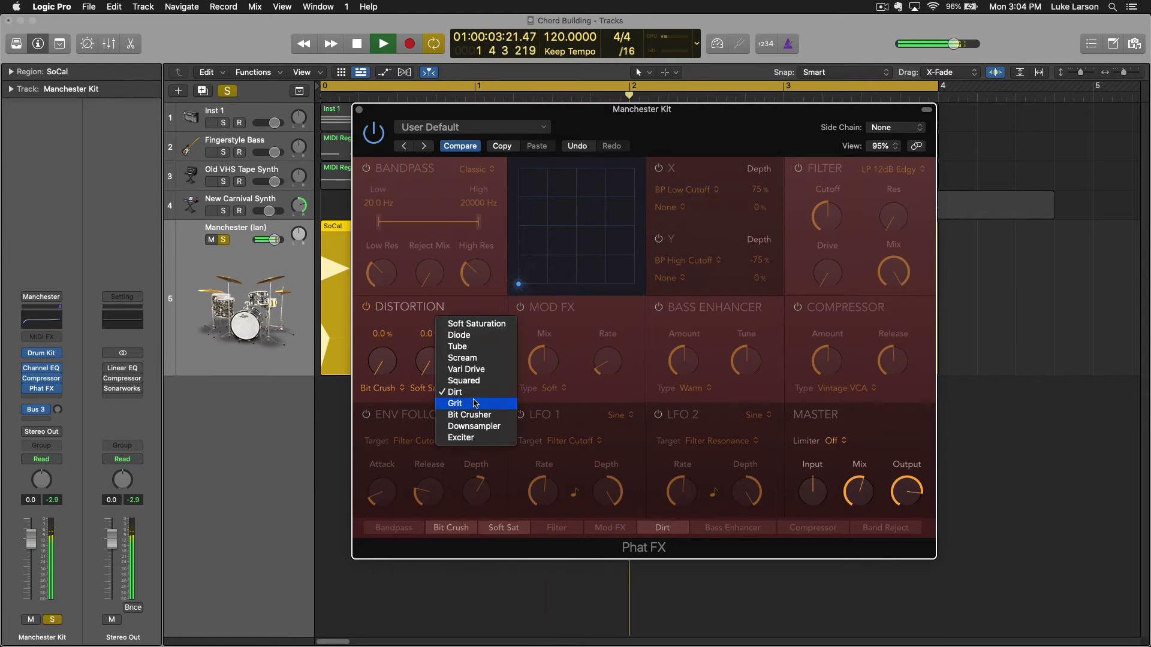
{"action": "left_click", "coordinate": [476, 404]}
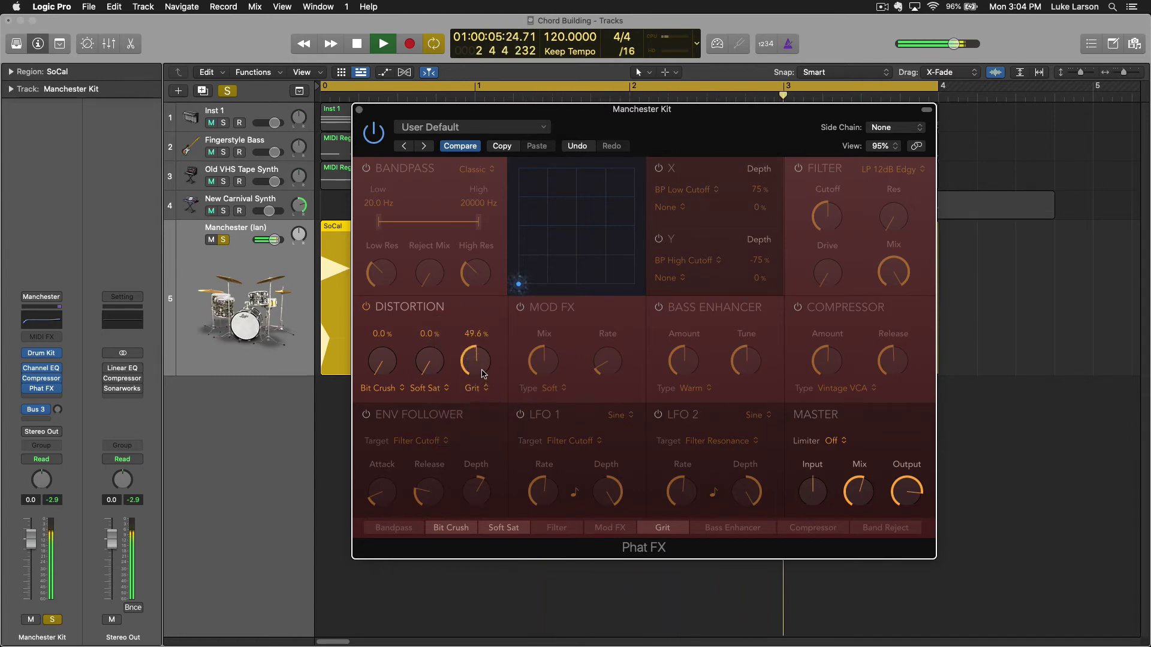
{"action": "left_click_drag", "start_coordinate": [483, 374], "coordinate": [486, 391]}
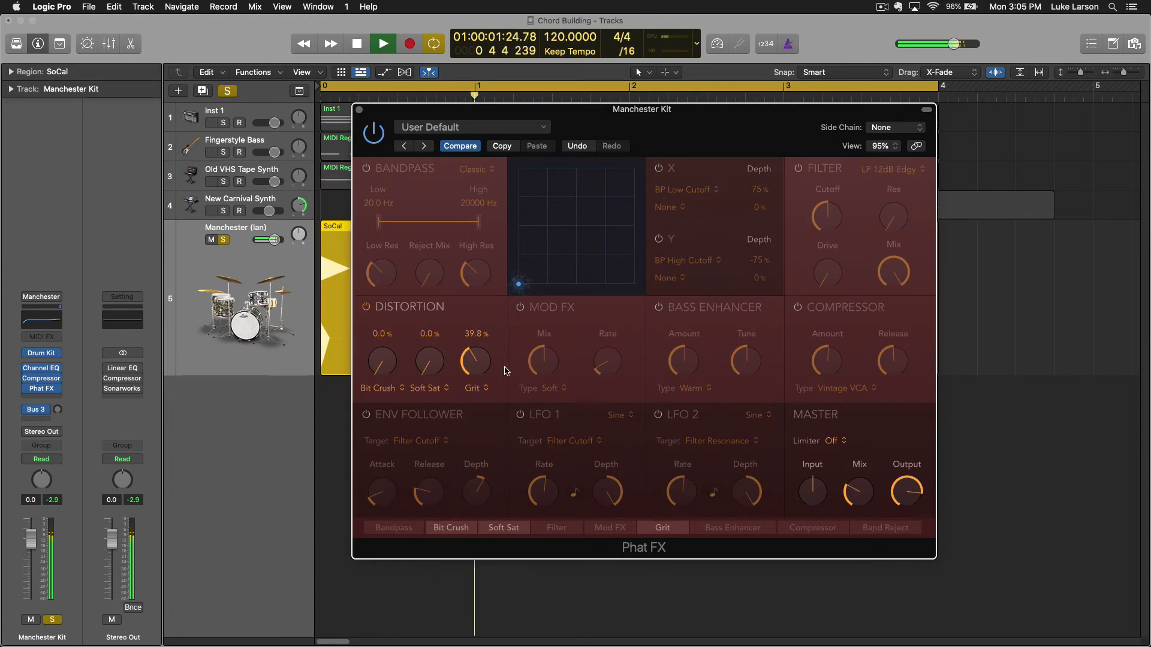
Step: Try Bit Crusher and Downsampler at ~75%, ending on Exciter at 53.7%
{"action": "left_click", "coordinate": [476, 387]}
{"action": "left_click", "coordinate": [512, 435]}
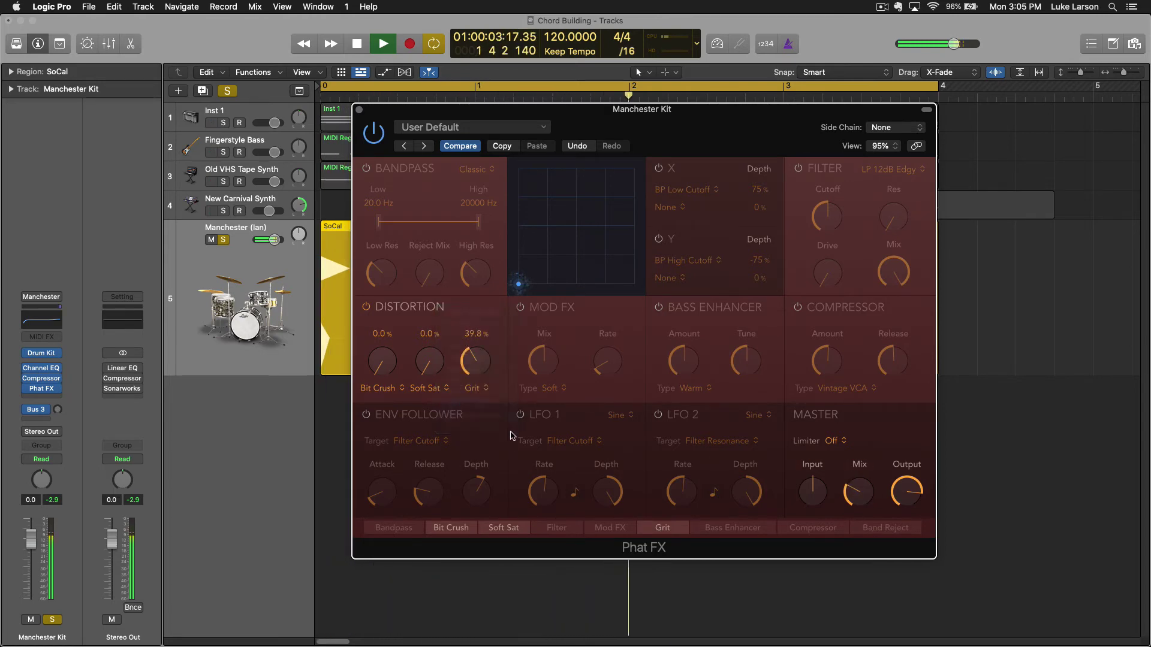
{"action": "left_click", "coordinate": [482, 388]}
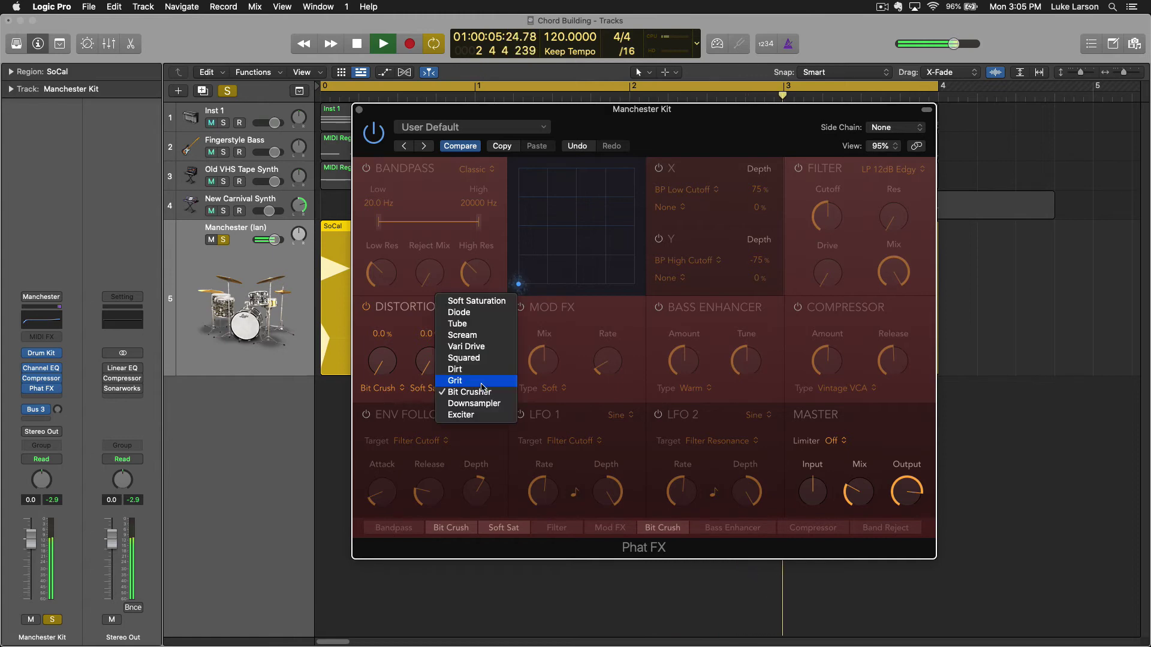
{"action": "left_click", "coordinate": [474, 404]}
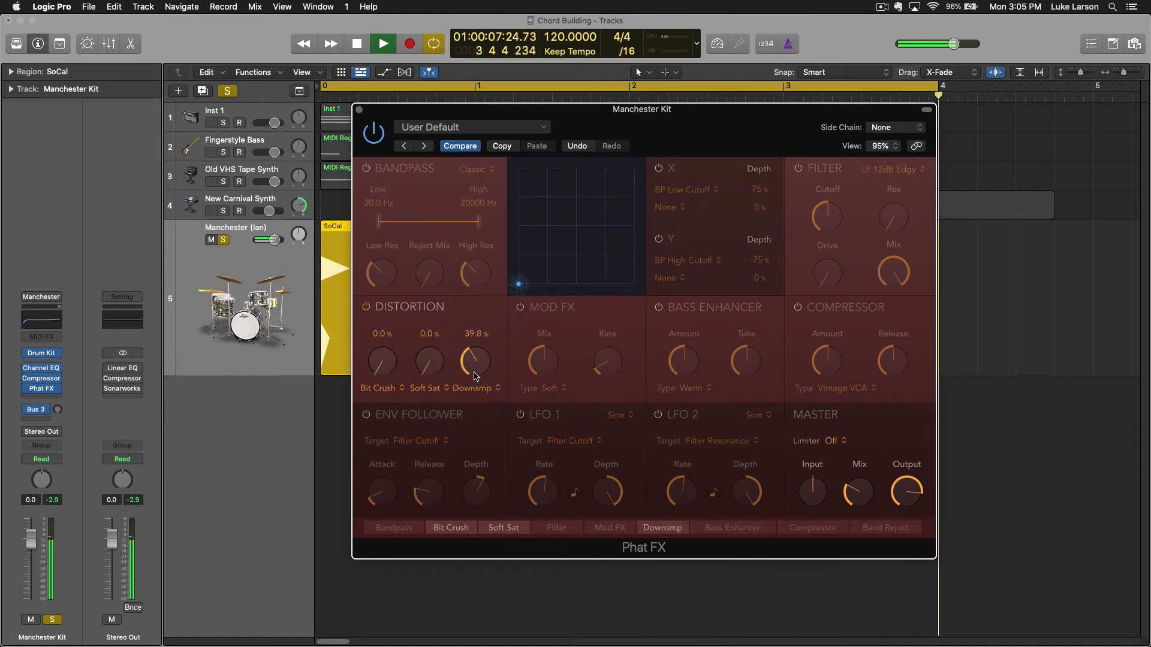
{"action": "left_click_drag", "start_coordinate": [475, 375], "coordinate": [479, 311]}
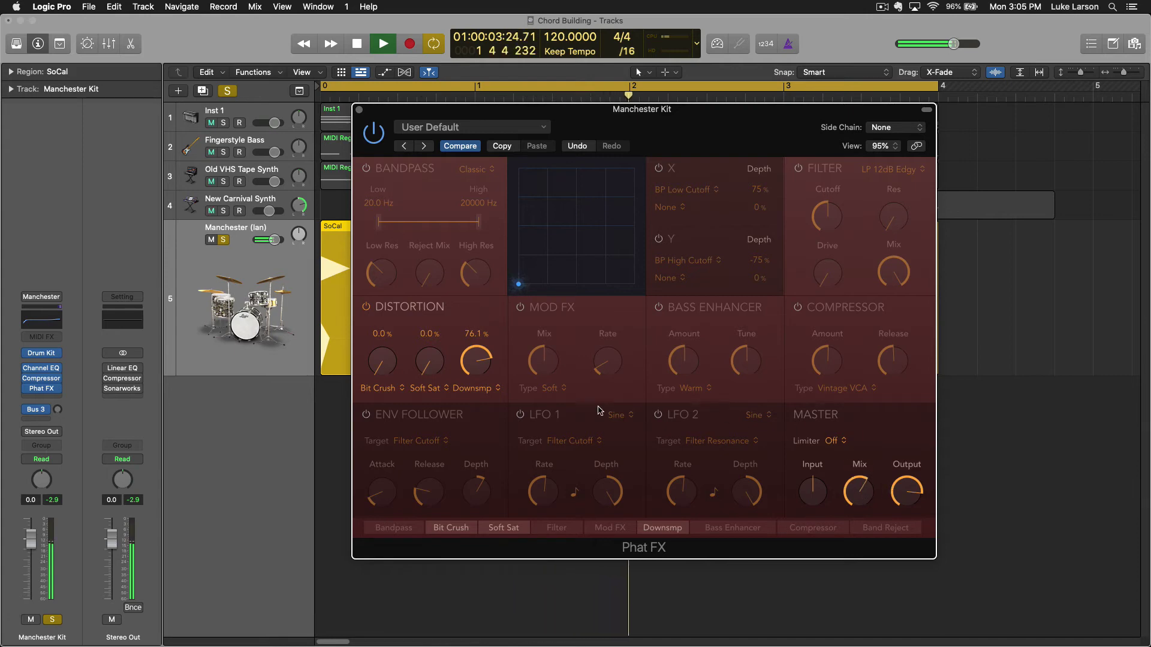
{"action": "left_click", "coordinate": [472, 387]}
{"action": "left_click", "coordinate": [473, 401]}
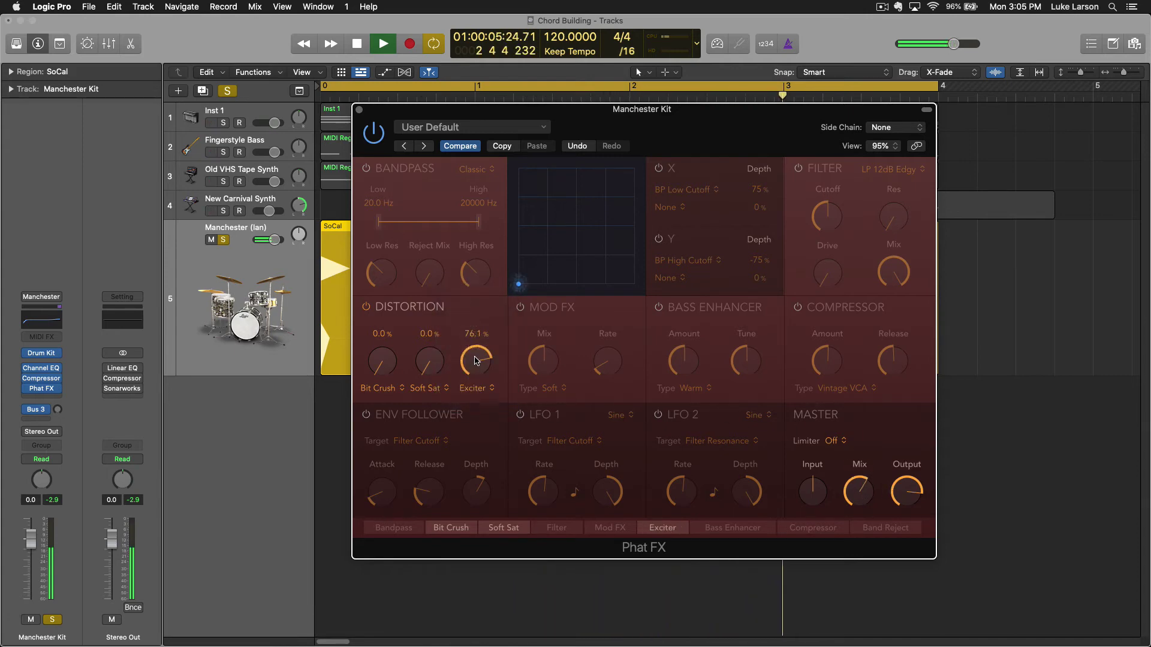
{"action": "left_click_drag", "start_coordinate": [475, 359], "coordinate": [471, 381]}
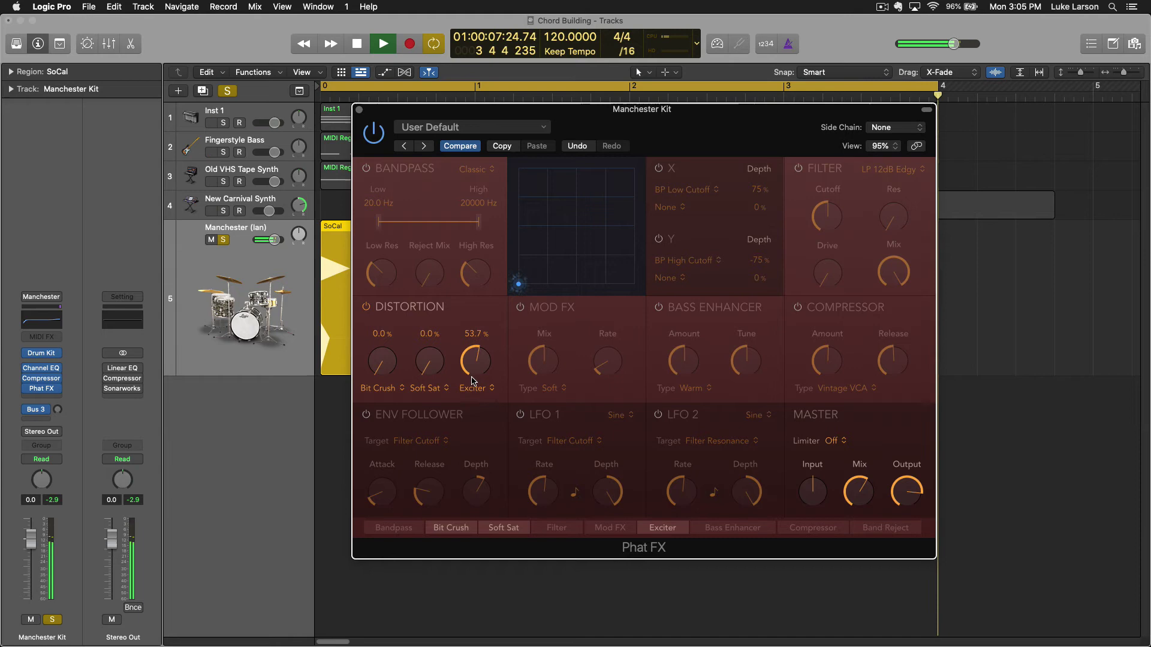
Step: Stop drum playback with Space, leaving the third stage on Exciter at 53.7%
{"action": "key", "text": "space"}
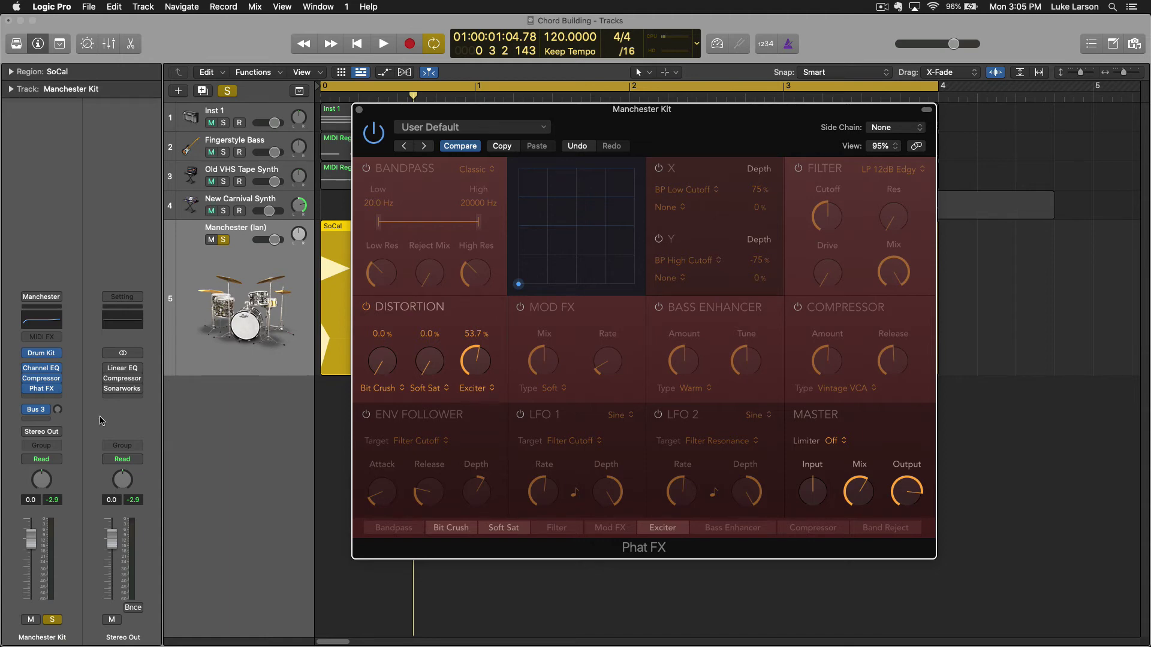
{"action": "mouse_move", "coordinate": [49, 373]}
Step: Switch the third distortion stage from Exciter to Soft Sat, keeping 53.7% and master mix at 60.2%
{"action": "left_click", "coordinate": [494, 390]}
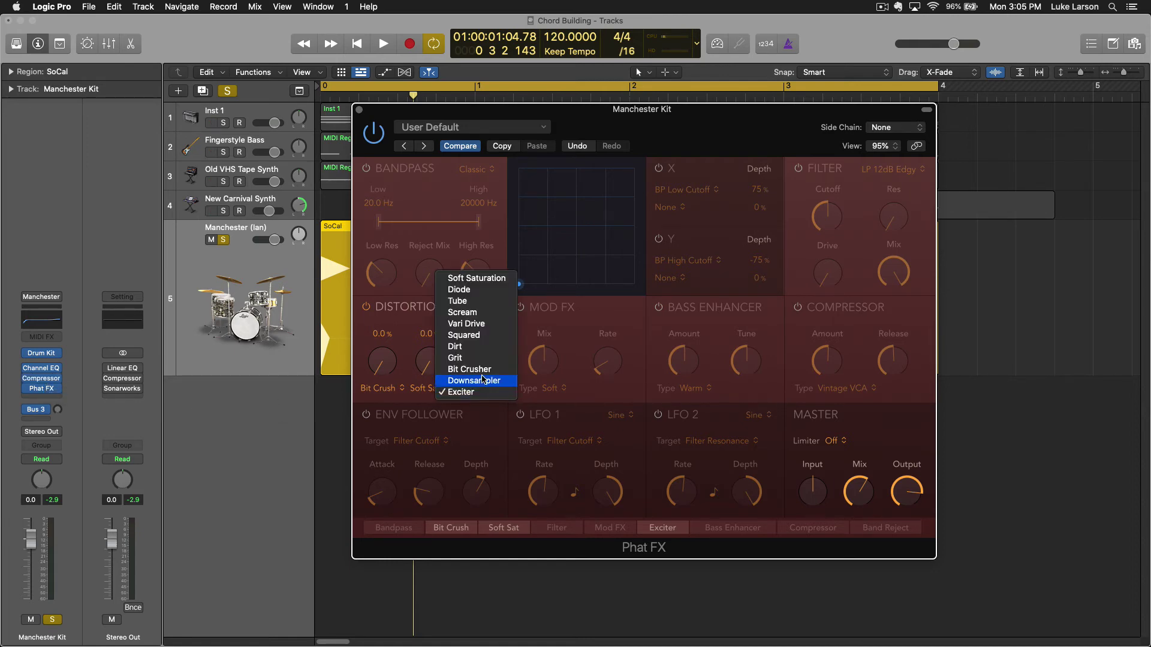
{"action": "left_click", "coordinate": [474, 278]}
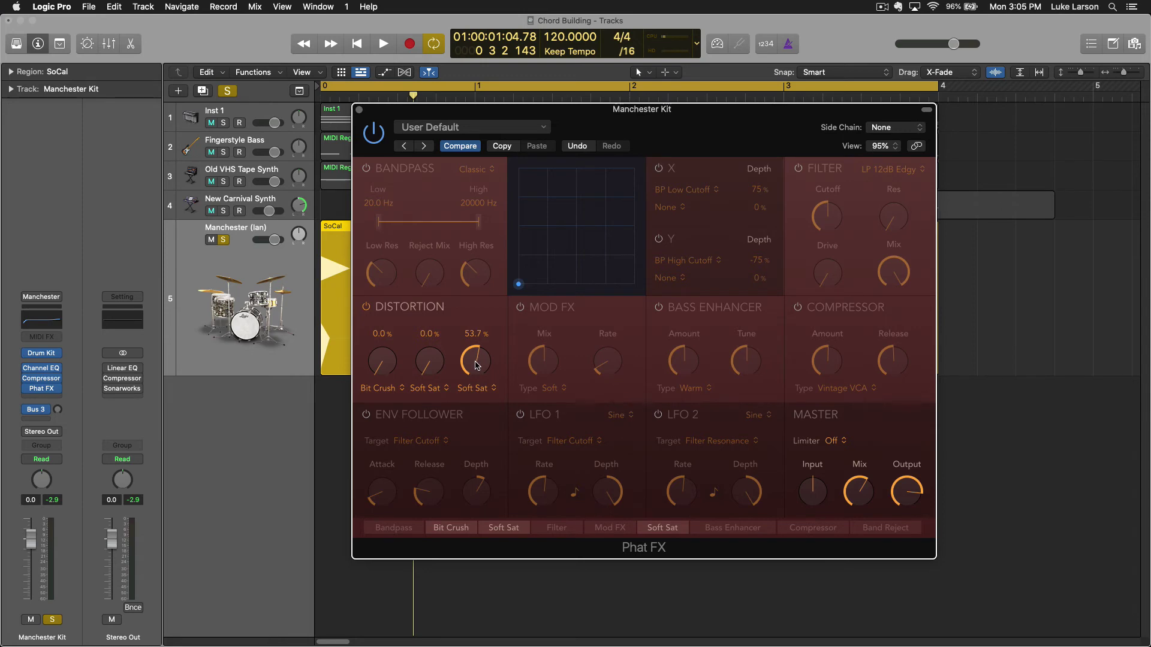
{"action": "mouse_move", "coordinate": [871, 510]}
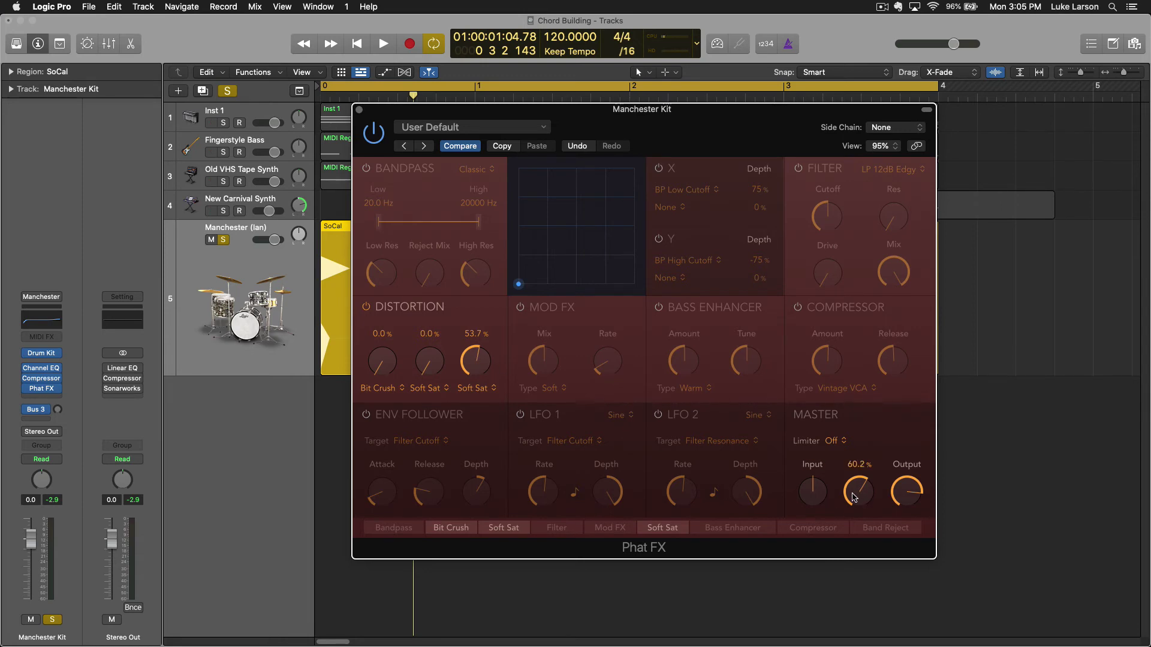